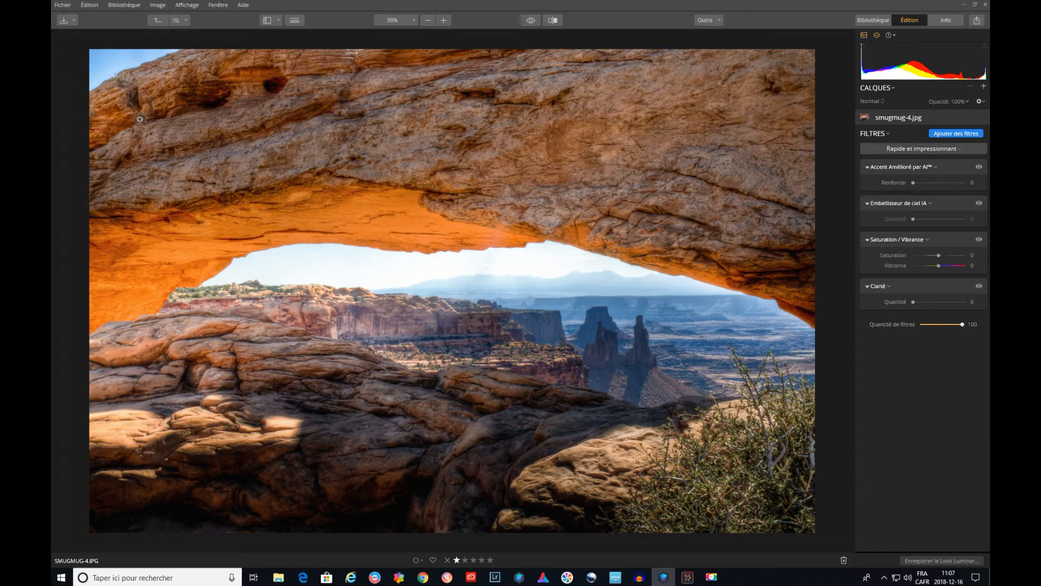
Open the options for installing Luminar 3 as a plug-in for Photoshop and Lightroom Classic
click(66, 6)
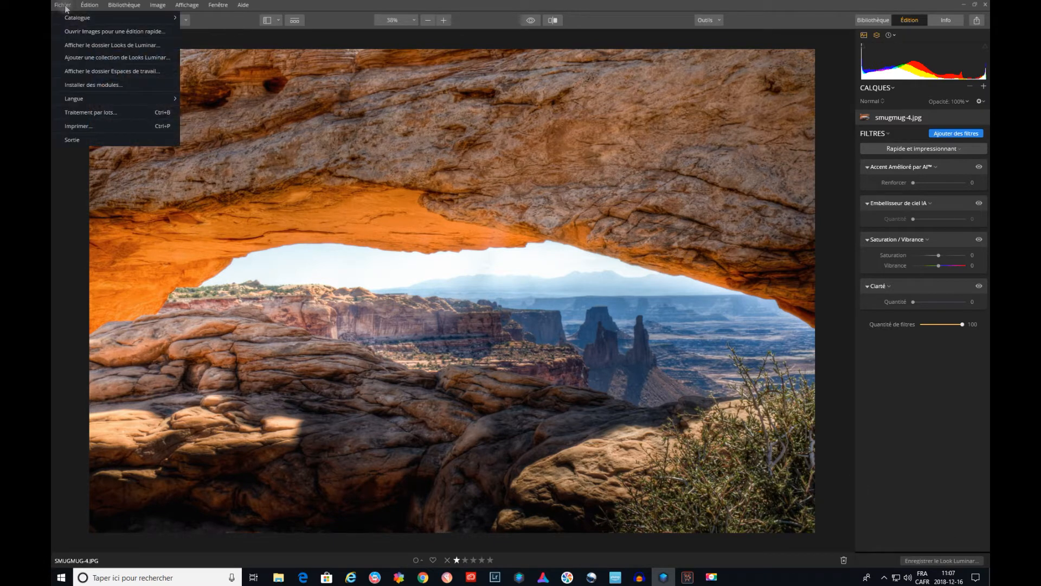
mouse_move(86, 97)
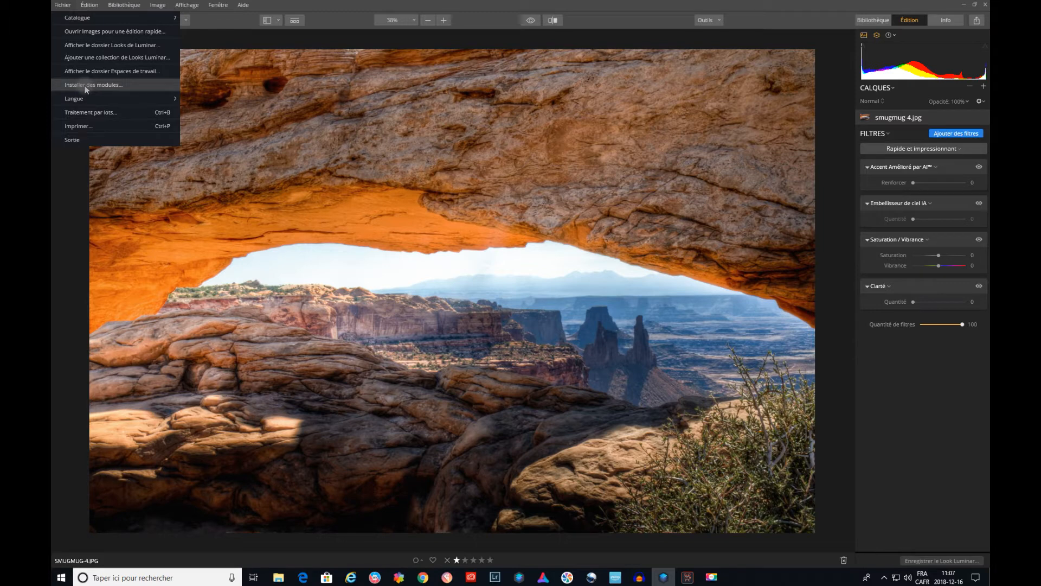
click(85, 87)
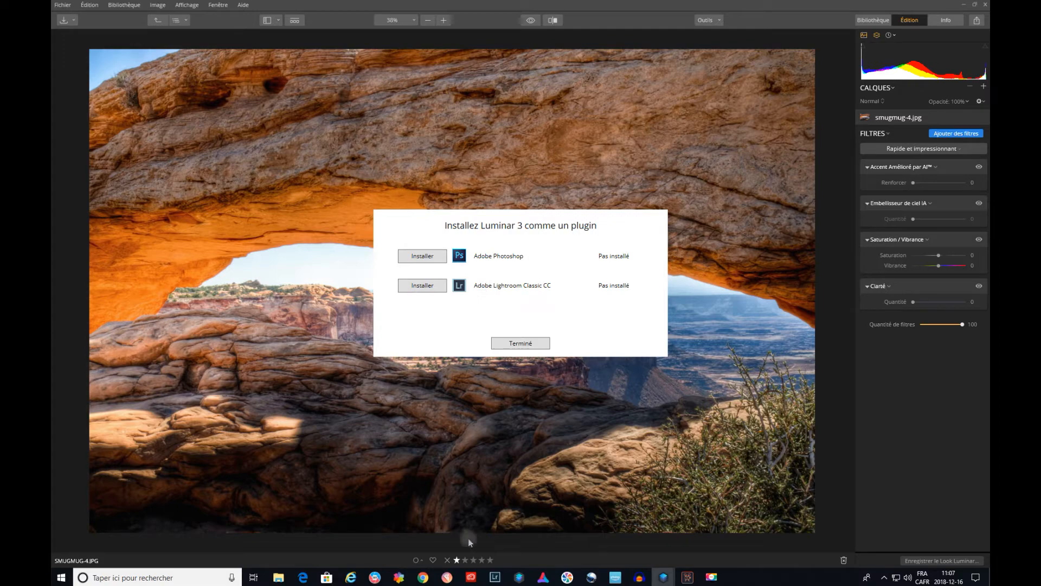
Switch to Lightroom Classic and look through the export commands available for the selected waterfall photo
click(495, 578)
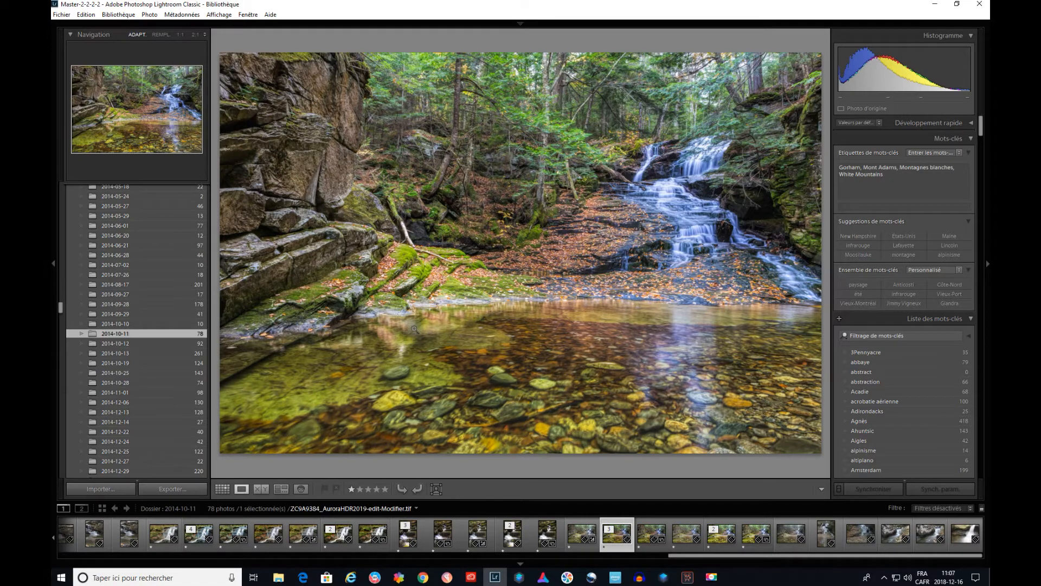
click(64, 15)
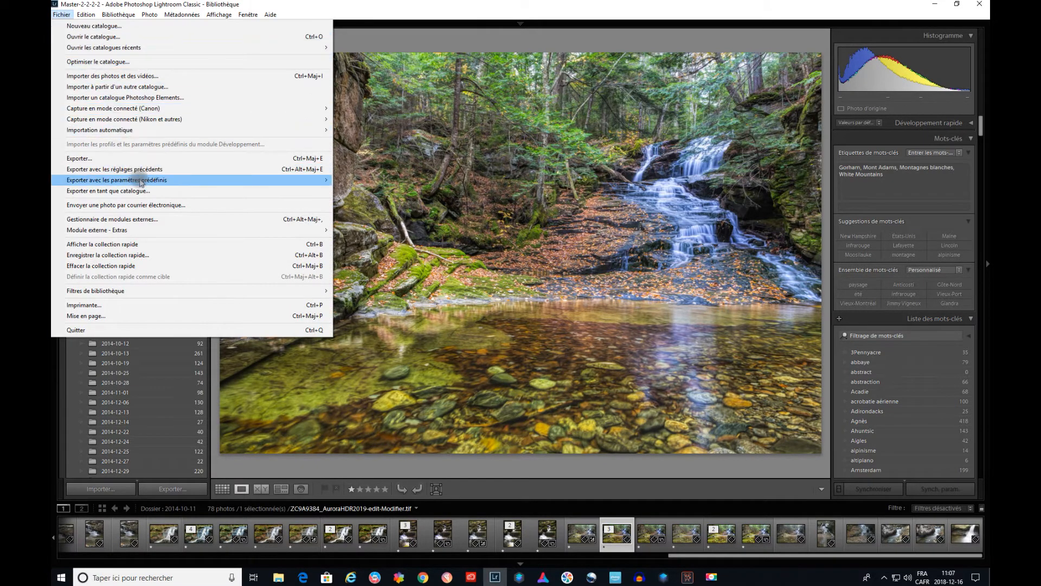
mouse_move(141, 183)
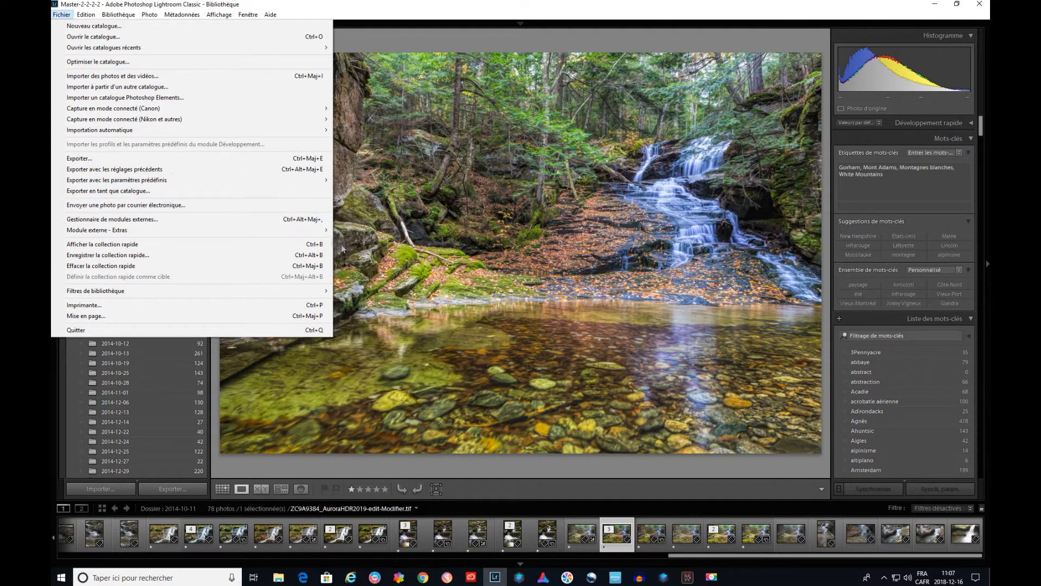
mouse_move(307, 181)
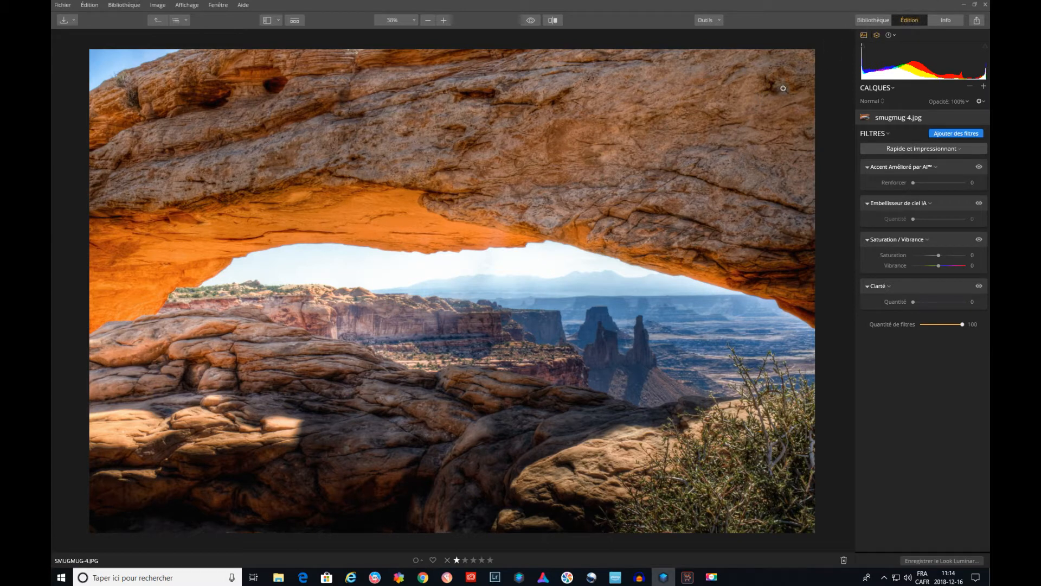
Examine the camera and exposure information of the rock arch photo in Luminar 3, and return to editing
click(949, 20)
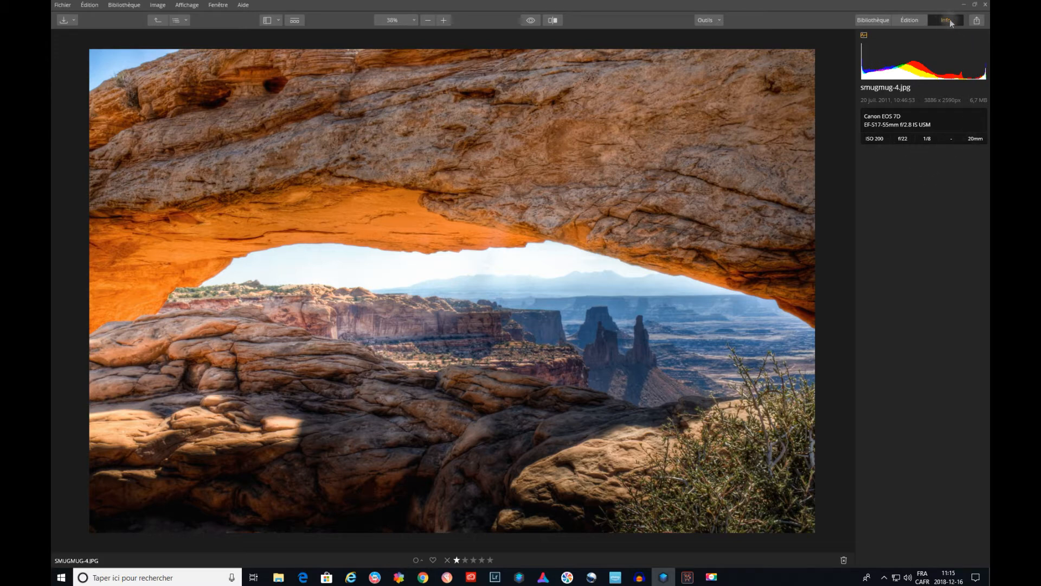
click(908, 21)
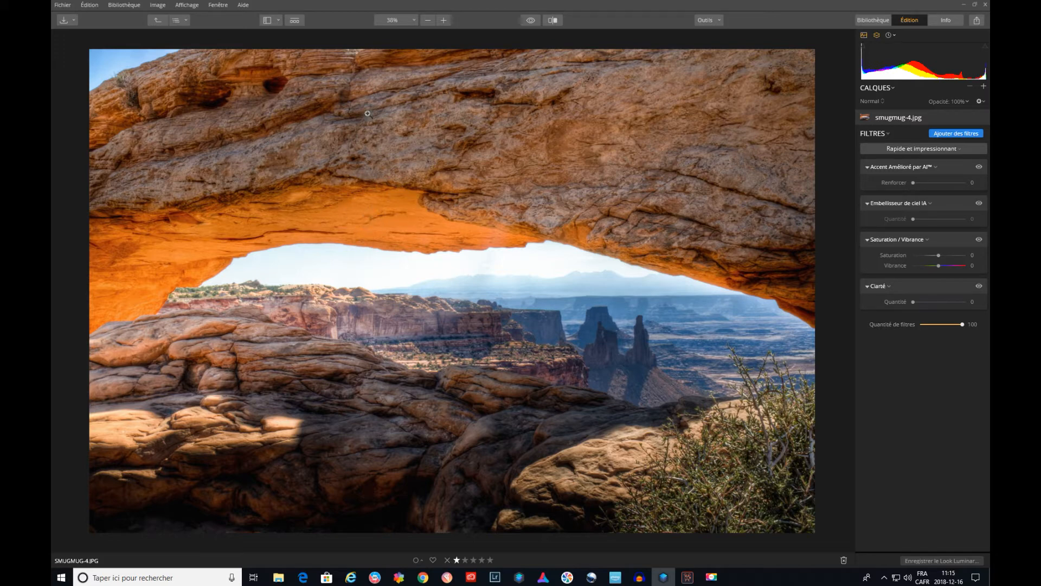
Look through the available zoom levels and editing tools without applying any
click(413, 21)
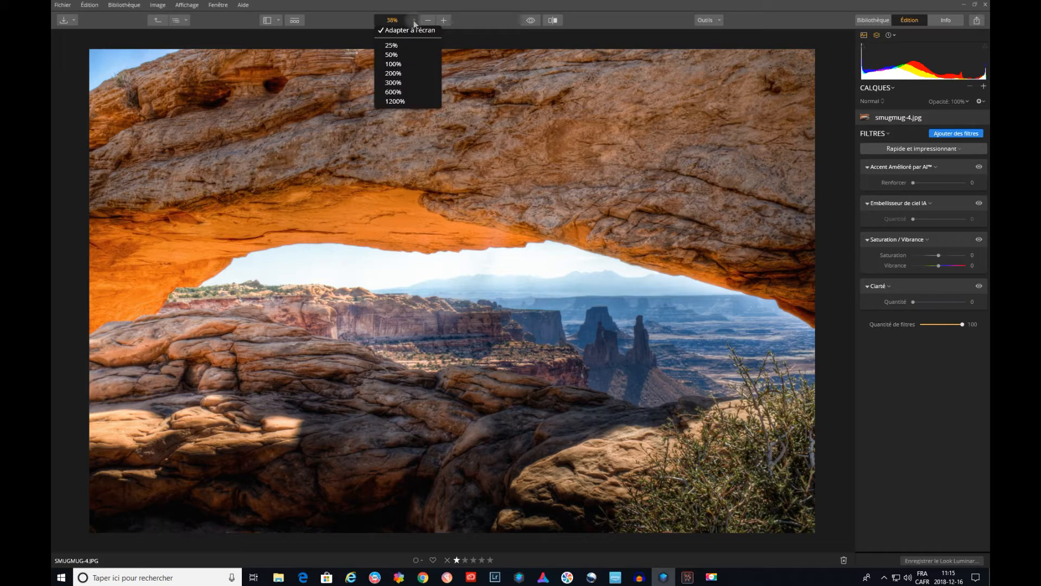
click(413, 20)
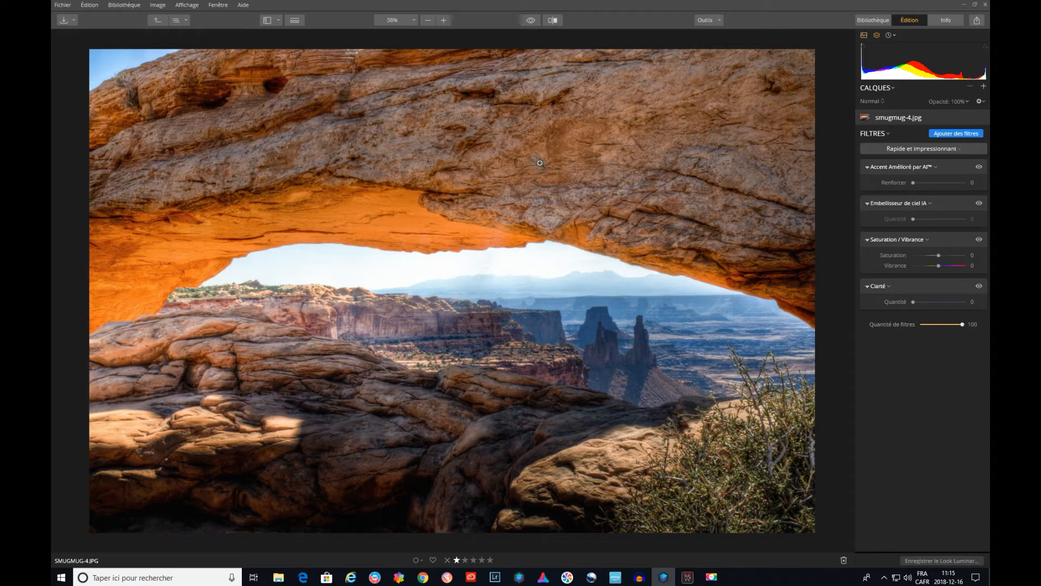
click(721, 21)
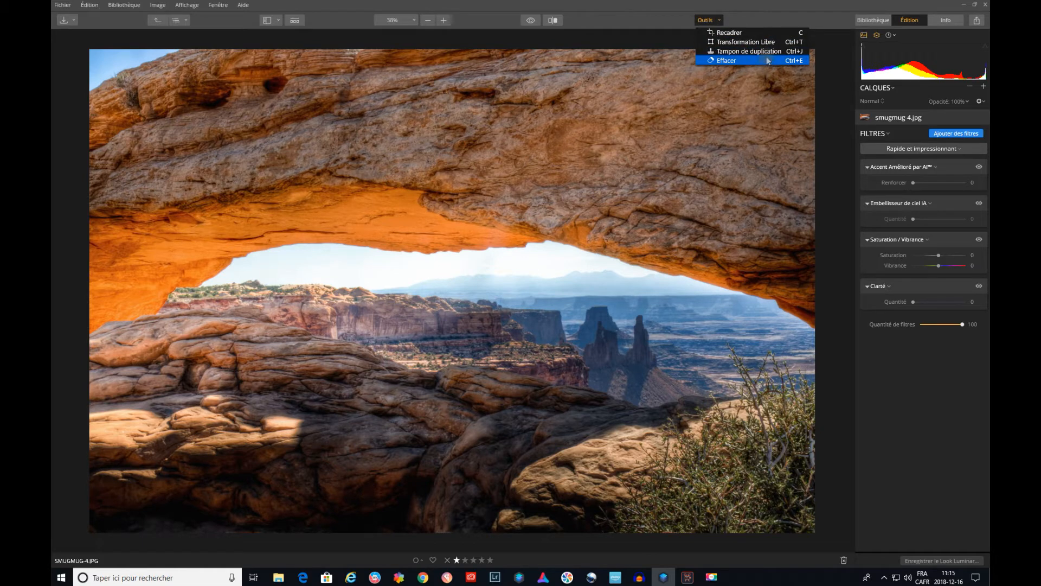
click(800, 15)
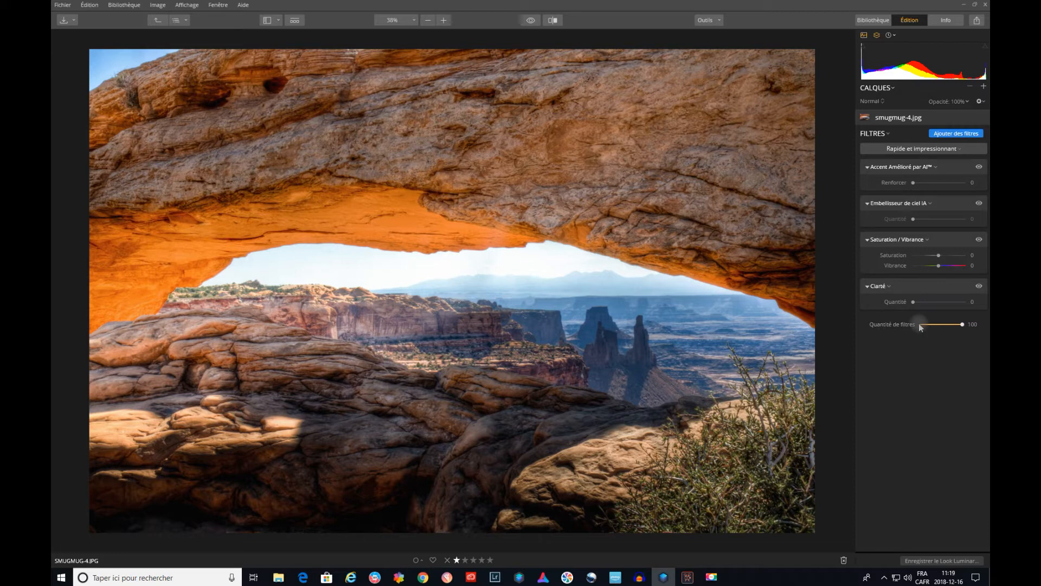
Examine the list of workspaces and browse the categories of the filter catalogue
click(959, 148)
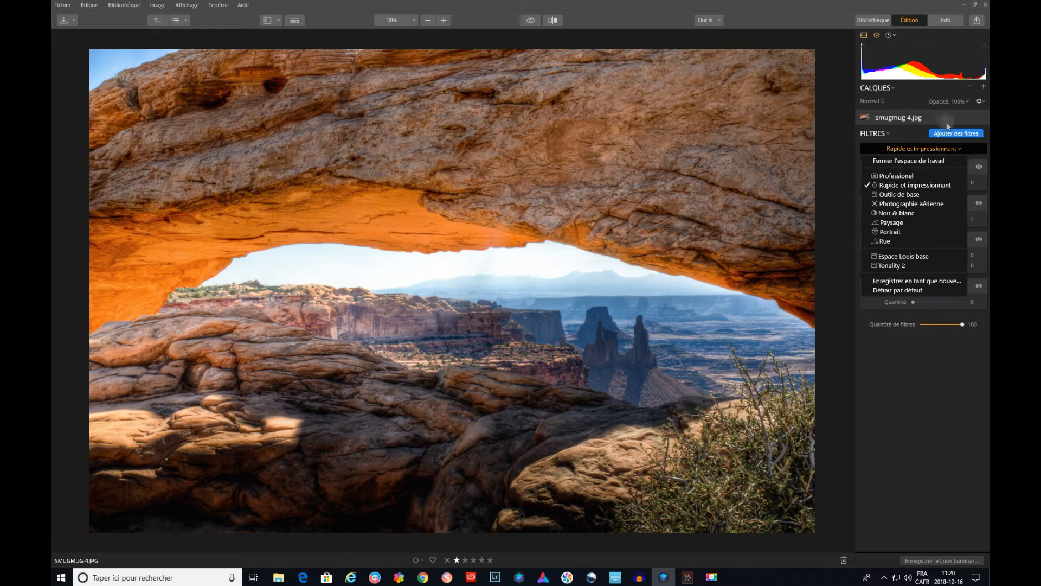
click(956, 134)
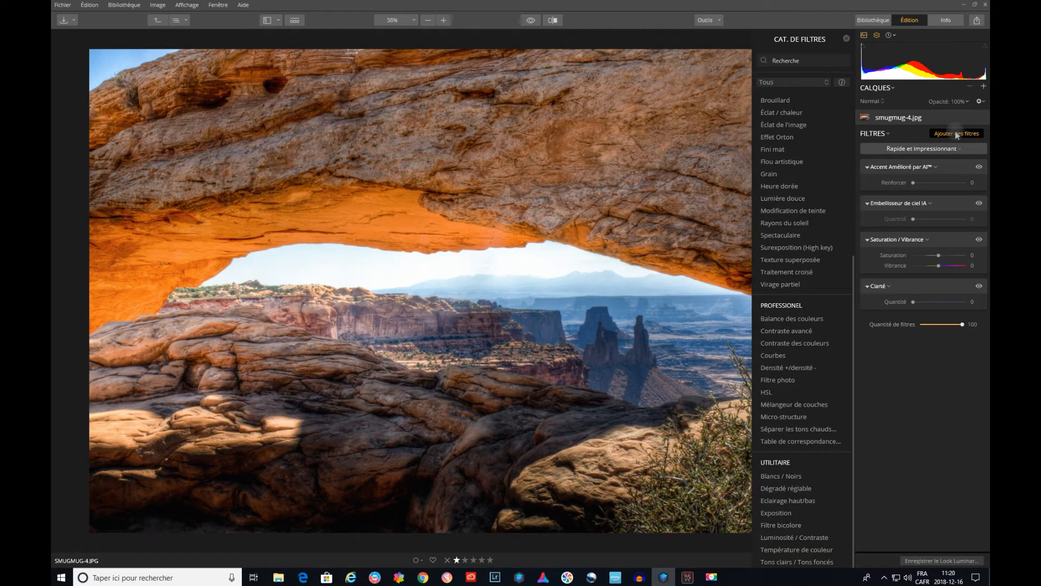
scroll(793, 161, up, 5)
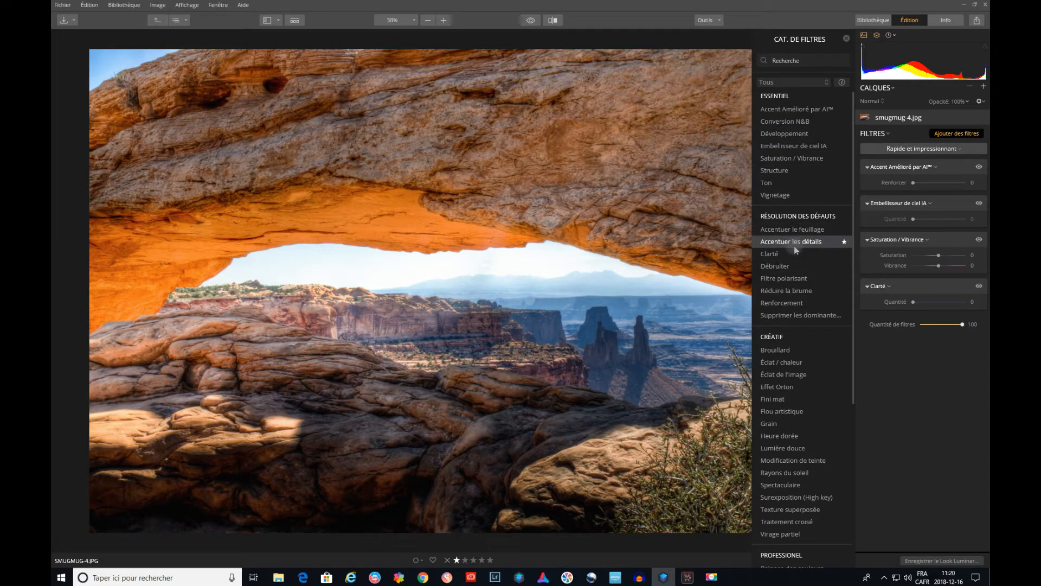
scroll(796, 241, down, 2)
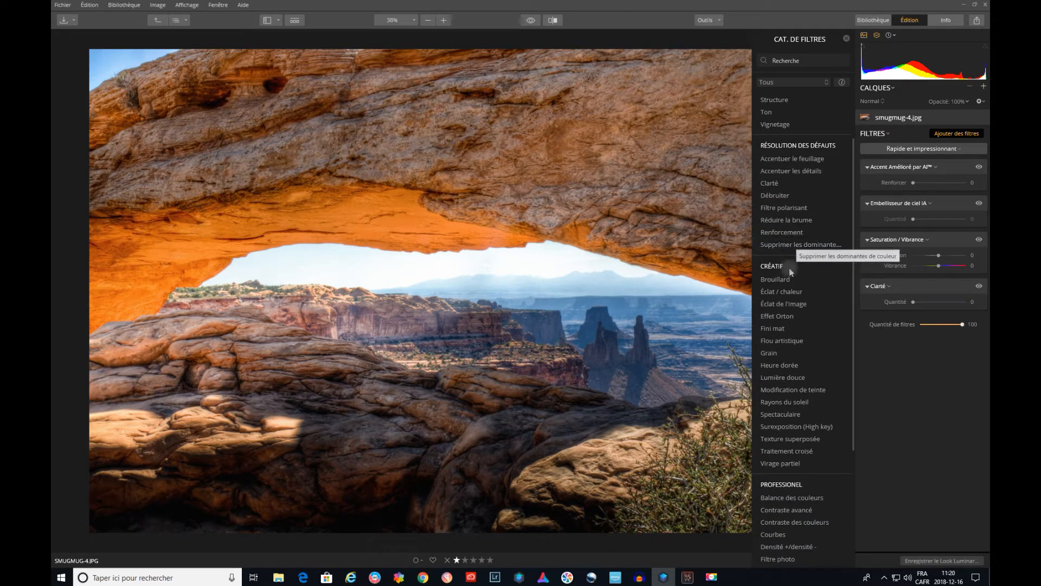
Add the Brouillard filter from the catalogue and remove it again
click(775, 279)
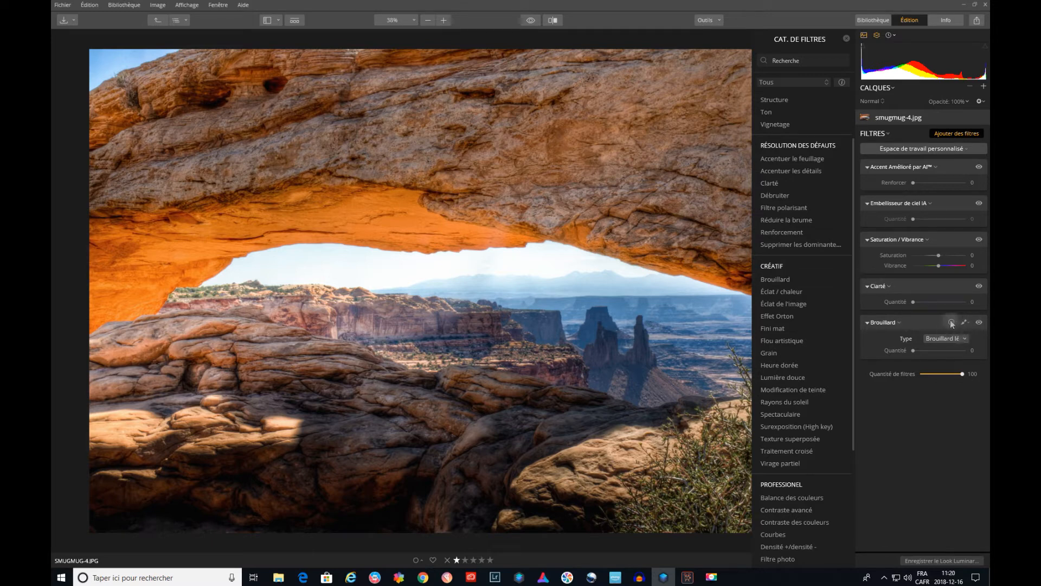
click(951, 323)
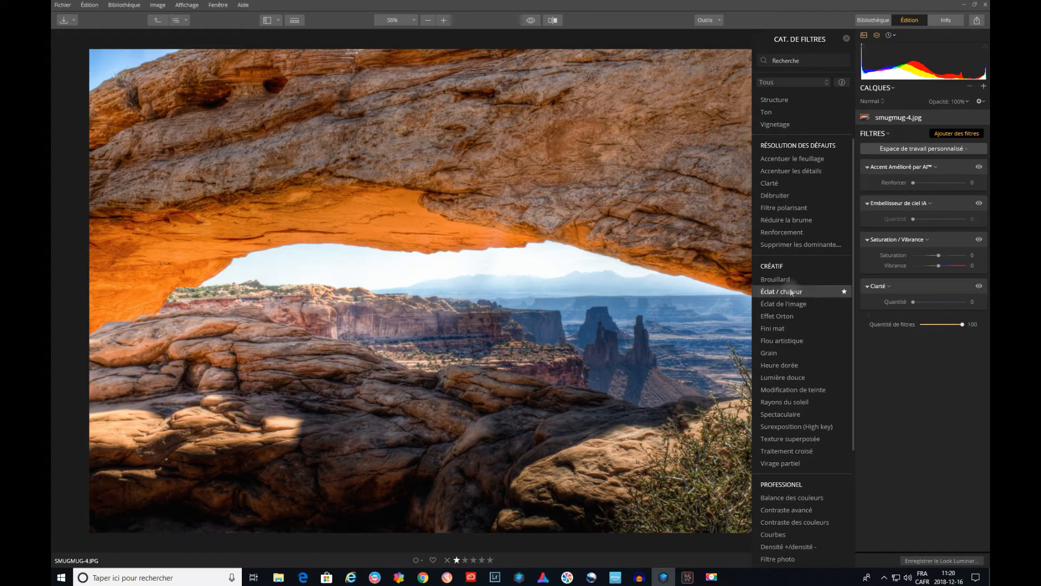
Add the Effet Orton filter with a Quantité of 41, and compare the photo with the filter off and on
click(789, 315)
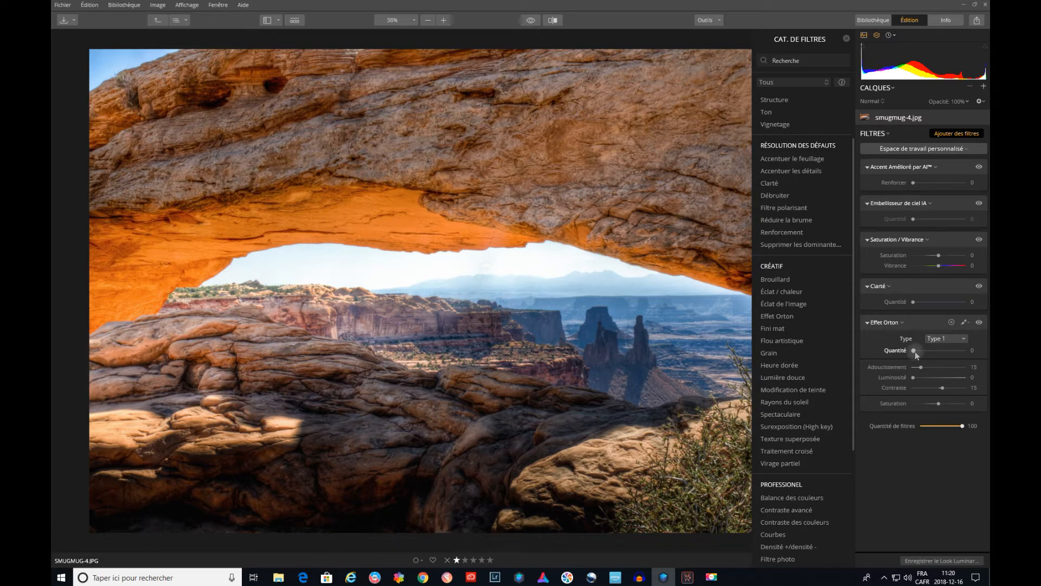
click(969, 326)
drag(915, 351, 933, 350)
click(979, 322)
click(979, 322)
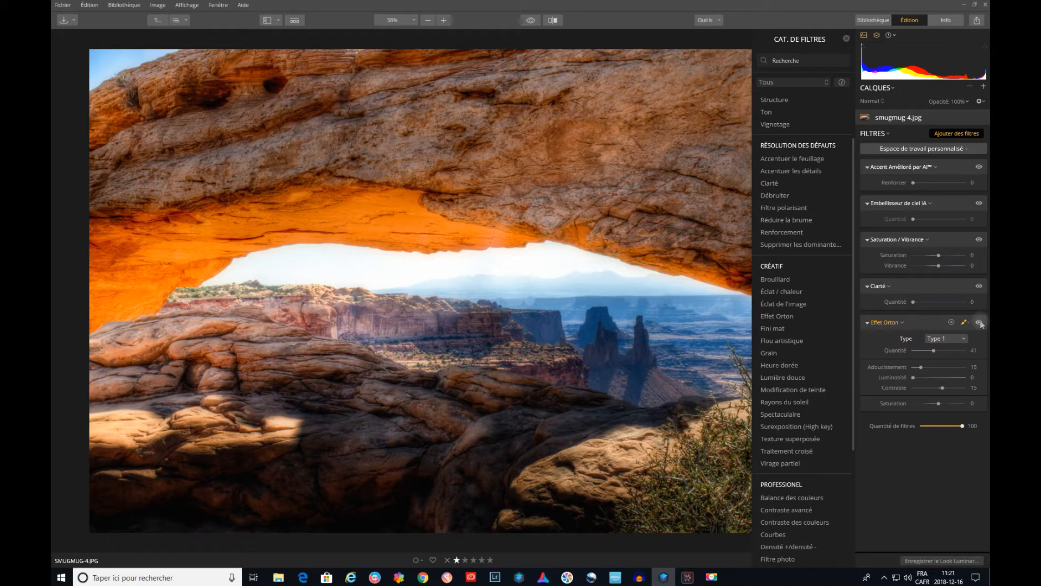
Remove the Effet Orton filter and load the Espace Louis base workspace, reviewing the filters it contains
click(951, 322)
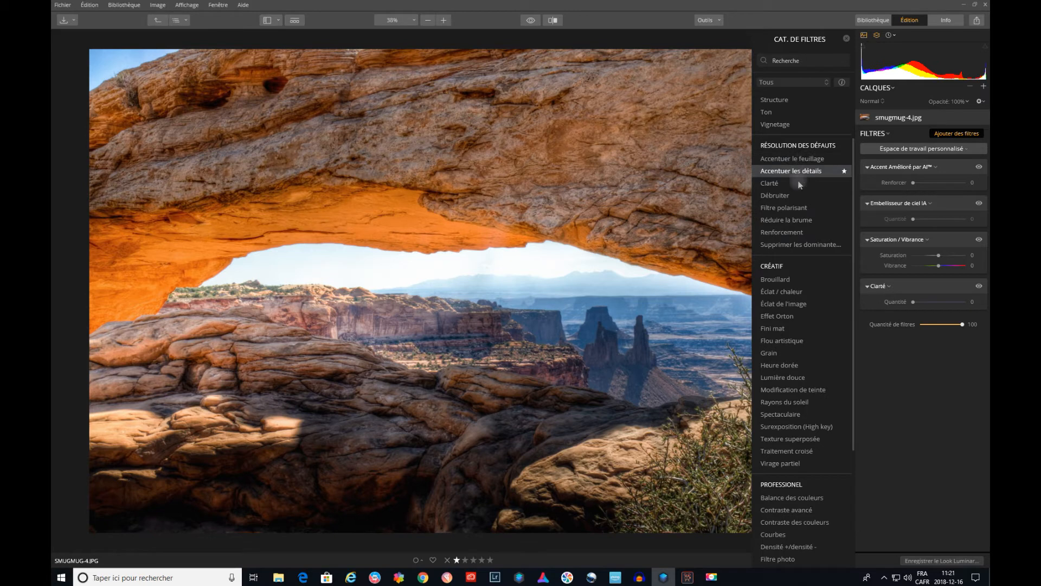
scroll(789, 217, down, 5)
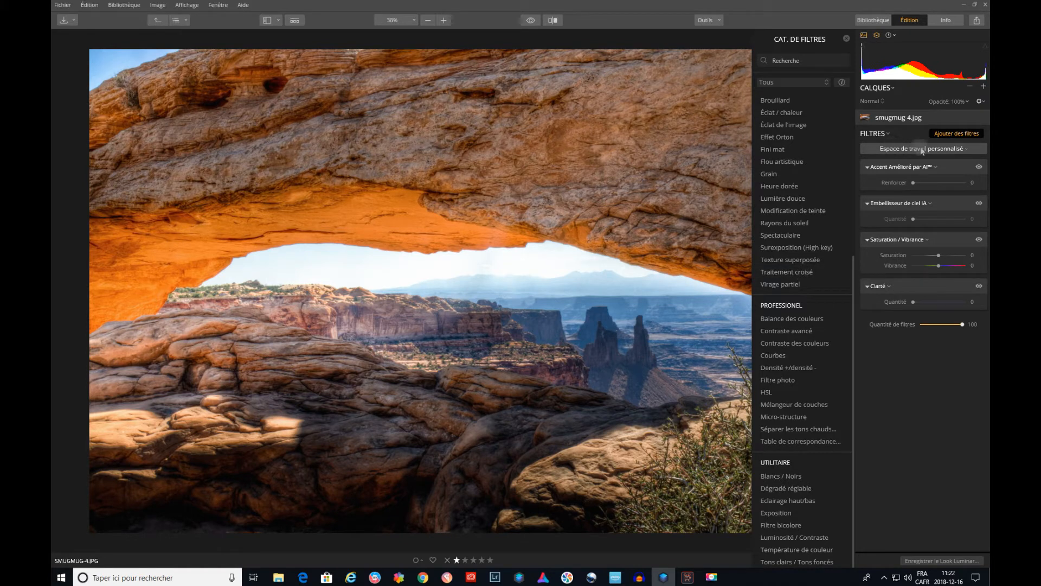
click(946, 147)
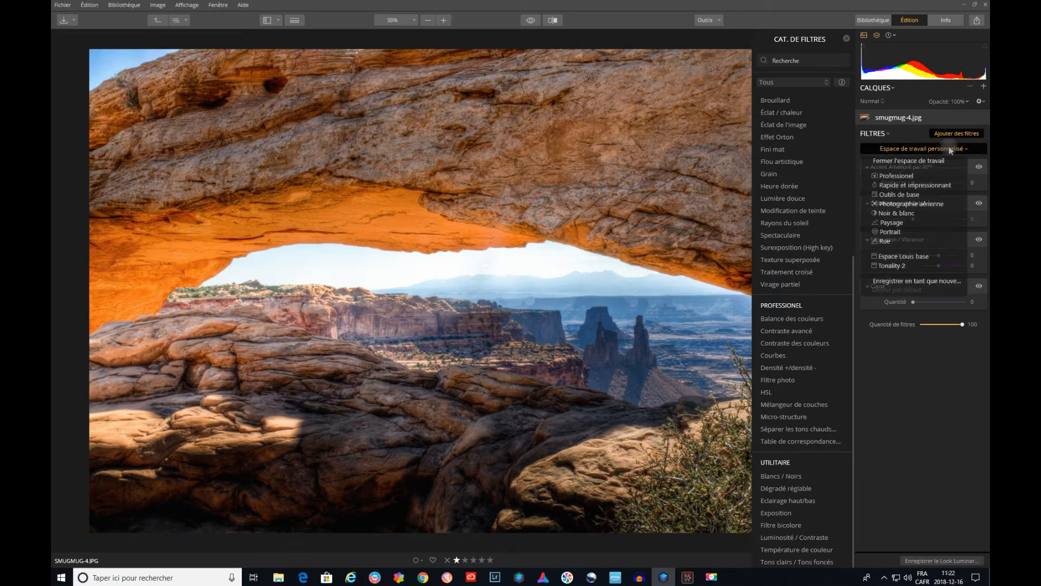
click(928, 258)
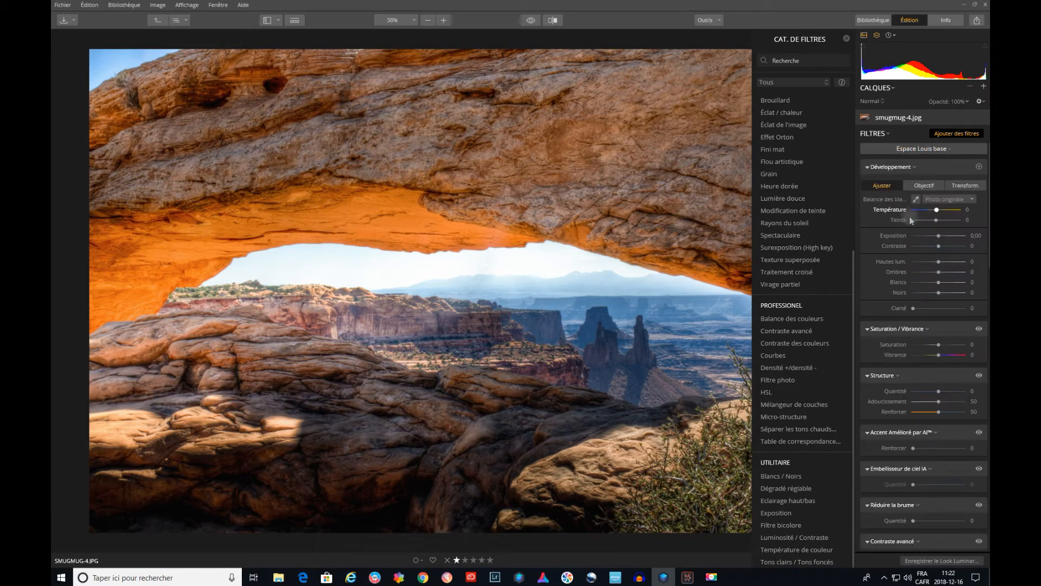
scroll(906, 329, down, 1)
scroll(906, 327, down, 5)
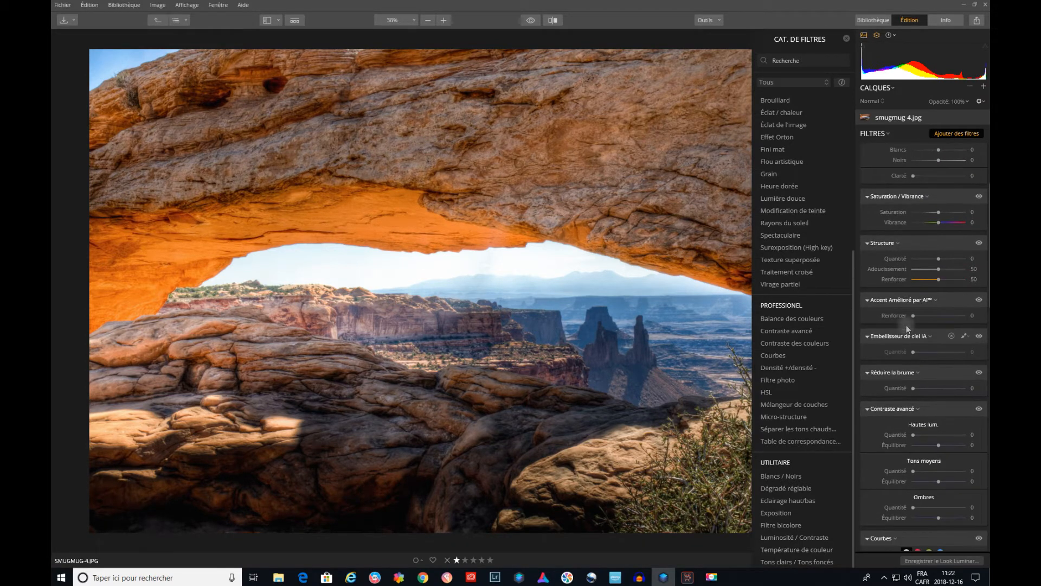
scroll(907, 327, down, 15)
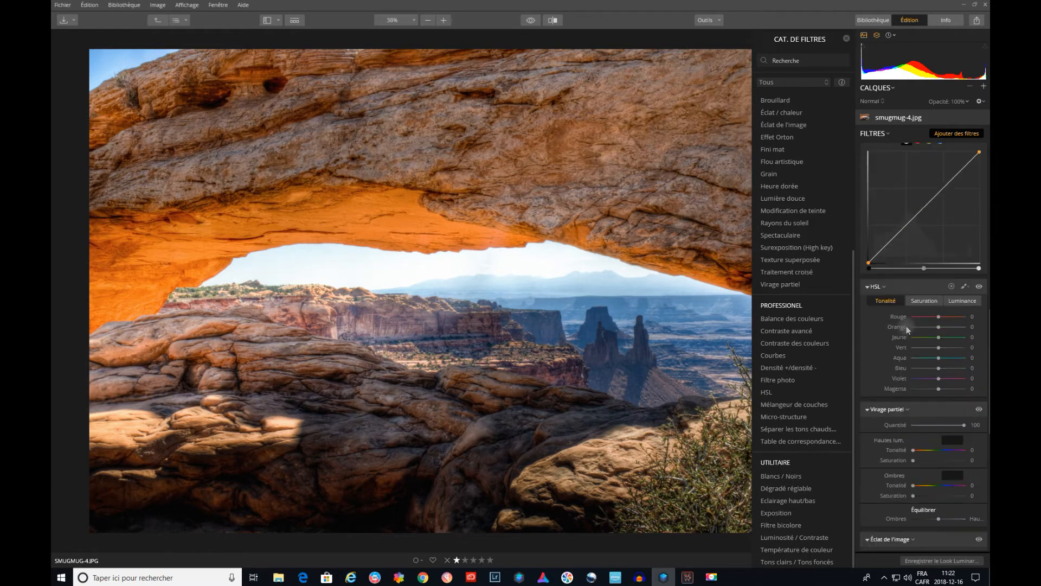
scroll(906, 328, down, 4)
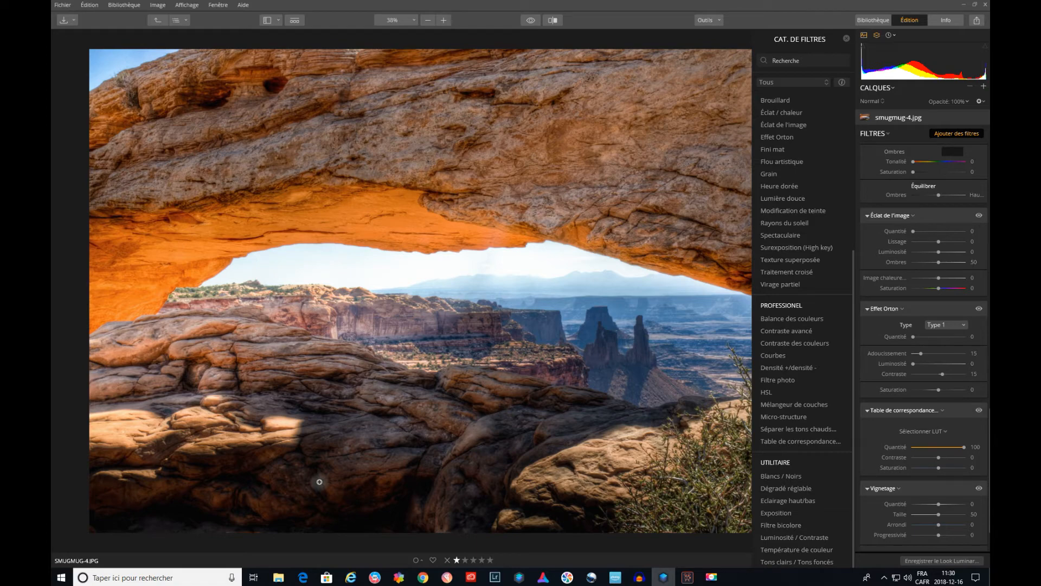
Display the Luminar Looks previews and browse the available Looks collections
click(296, 22)
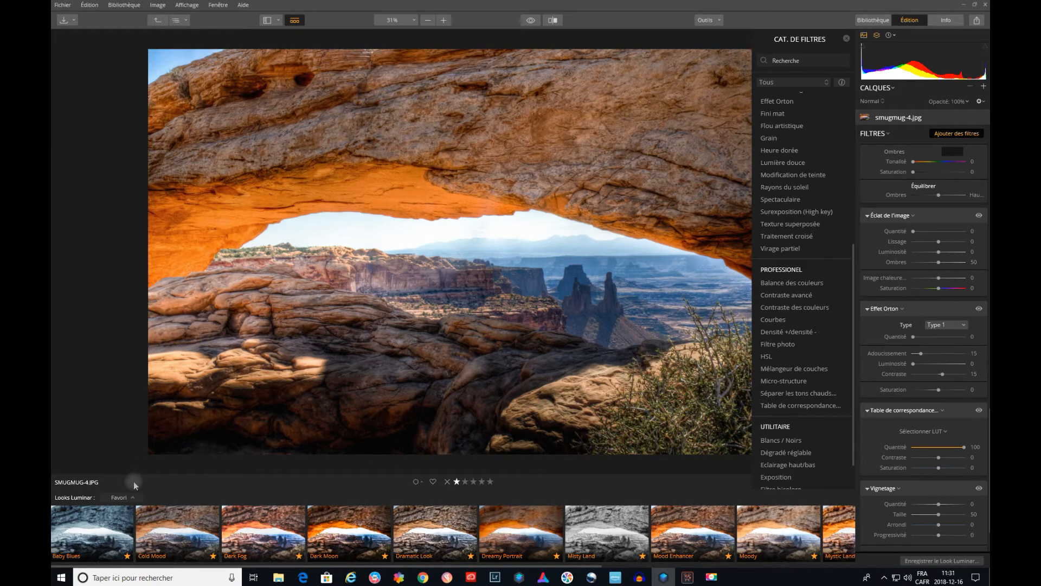
click(133, 497)
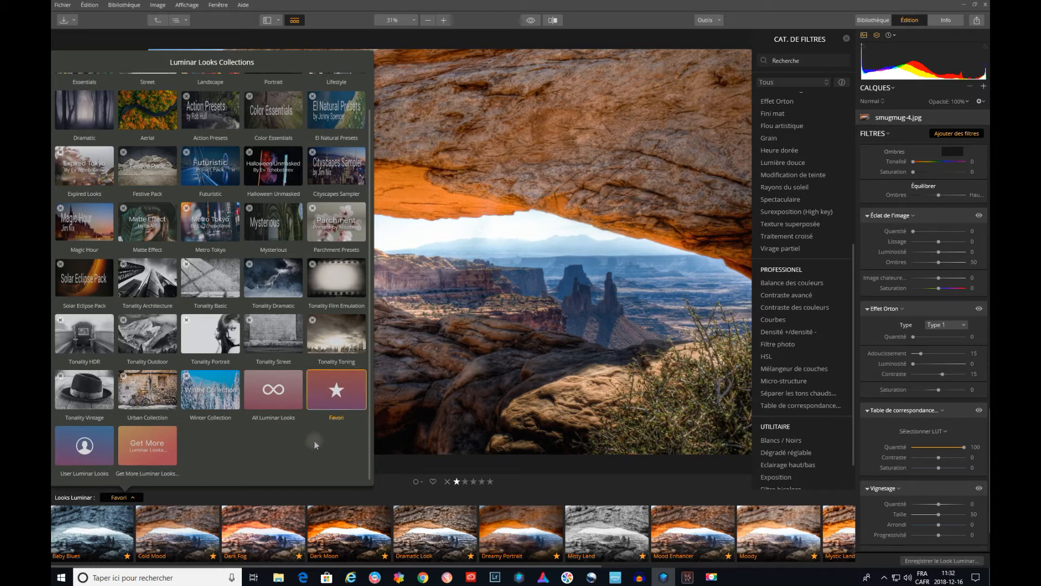
click(398, 485)
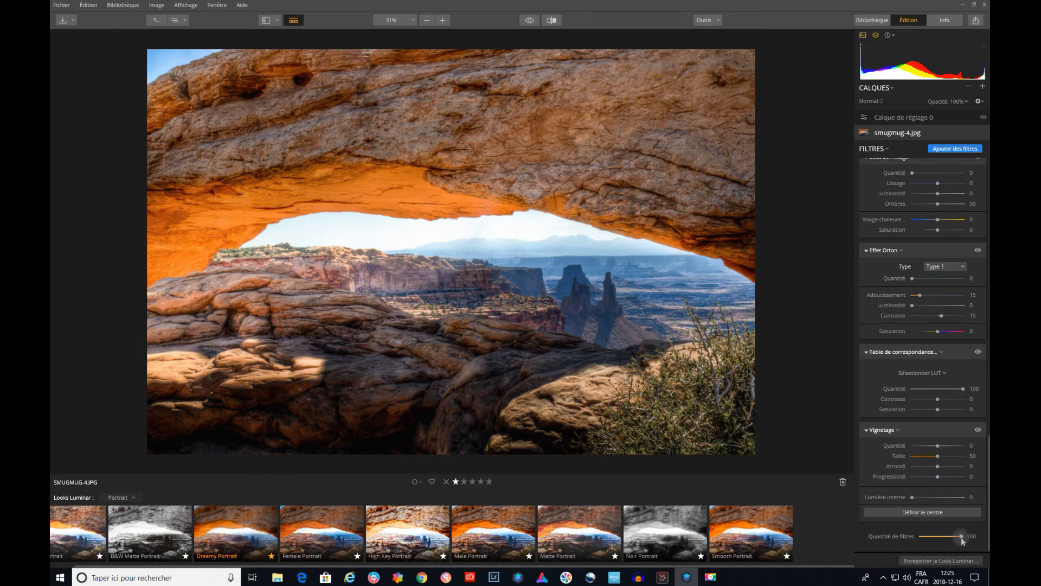
Try a lower filter amount on the photo layer, and vary the Dreamy Portrait look's amount on Calque de réglage 0 to 22 and back to 100
drag(961, 535, 930, 540)
click(911, 117)
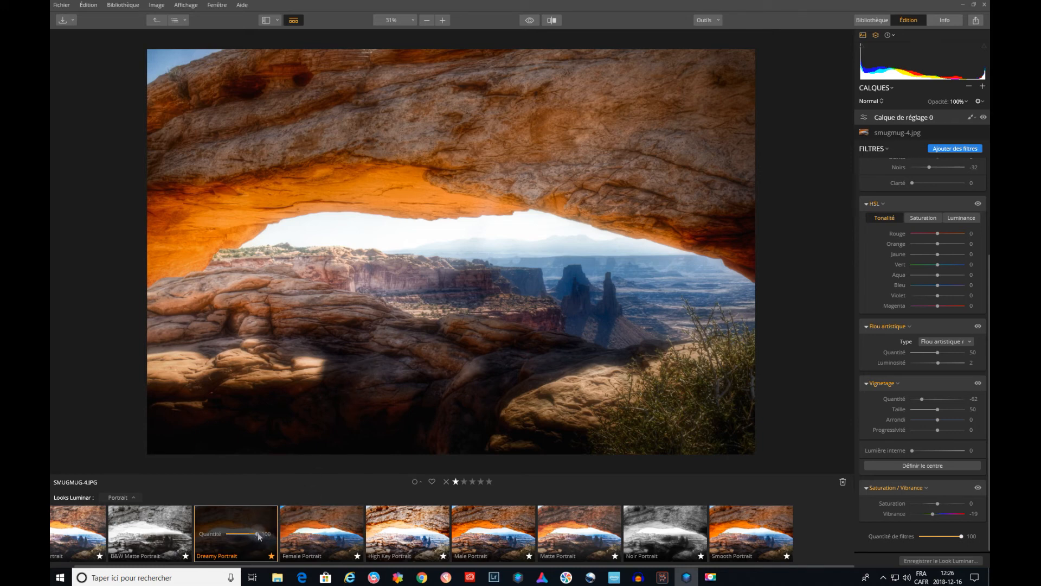
drag(259, 537, 238, 537)
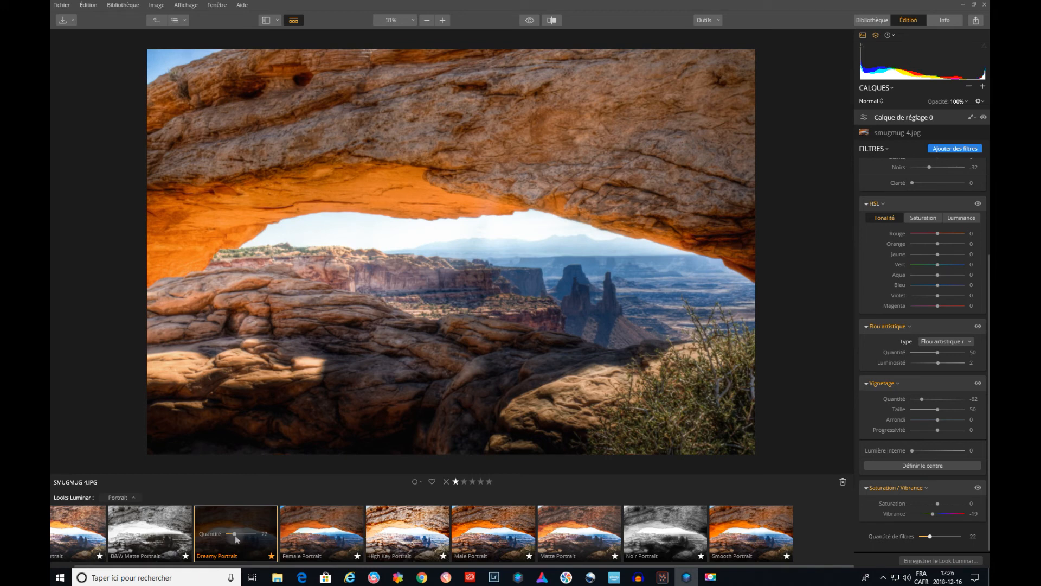
drag(235, 534, 258, 534)
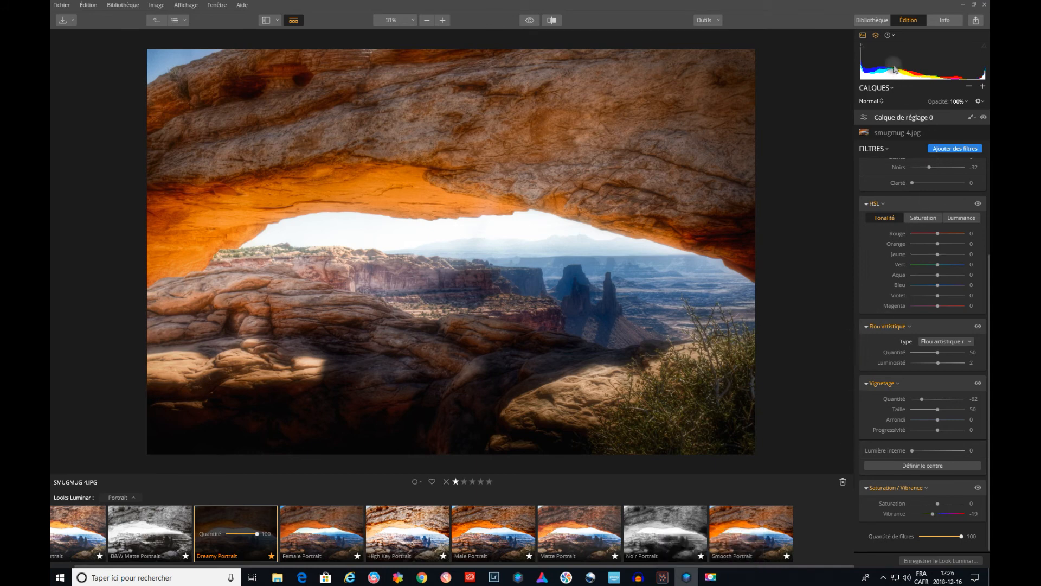
Revert the photo to the "Effet Orton : activé" state in the edit history
click(894, 34)
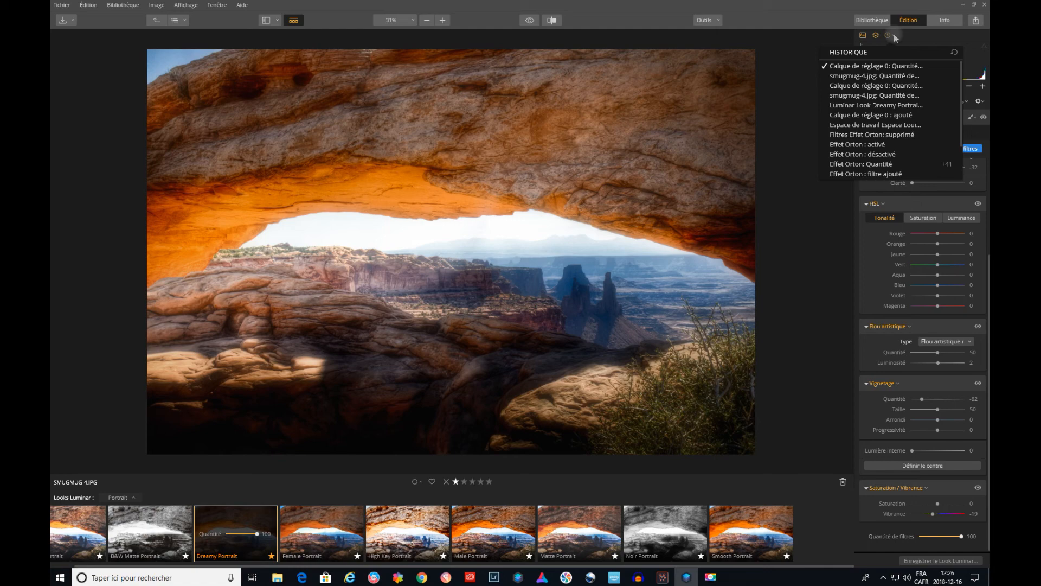
click(888, 145)
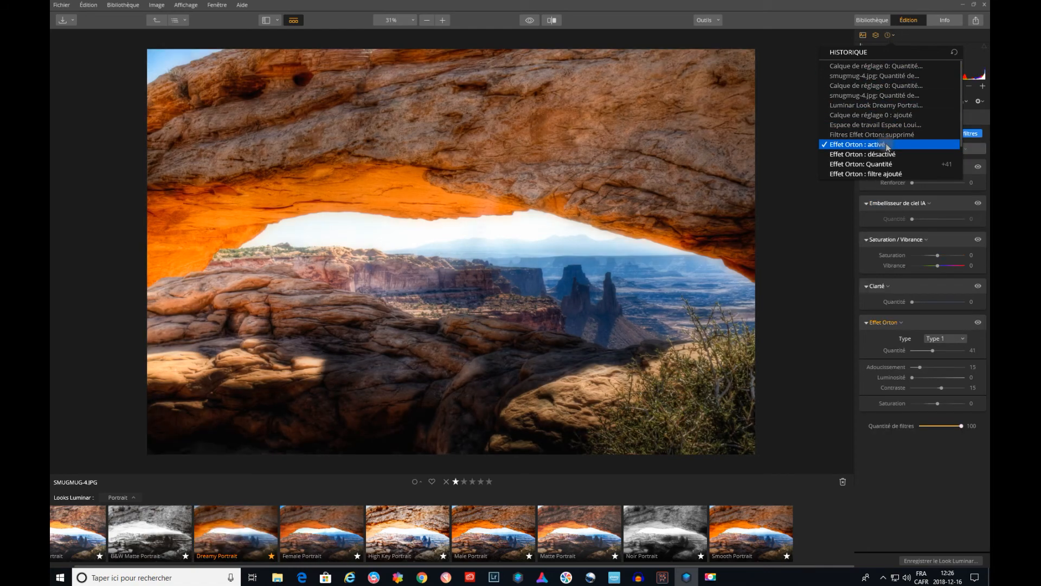